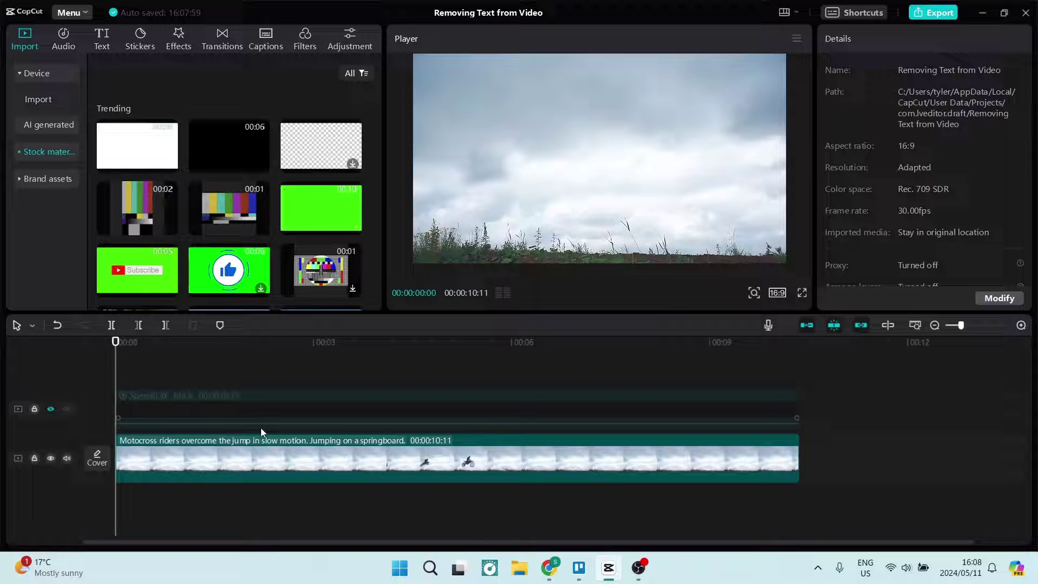
Preview the motocross clip from the start, then unhide the black overlay track above it
key("space")
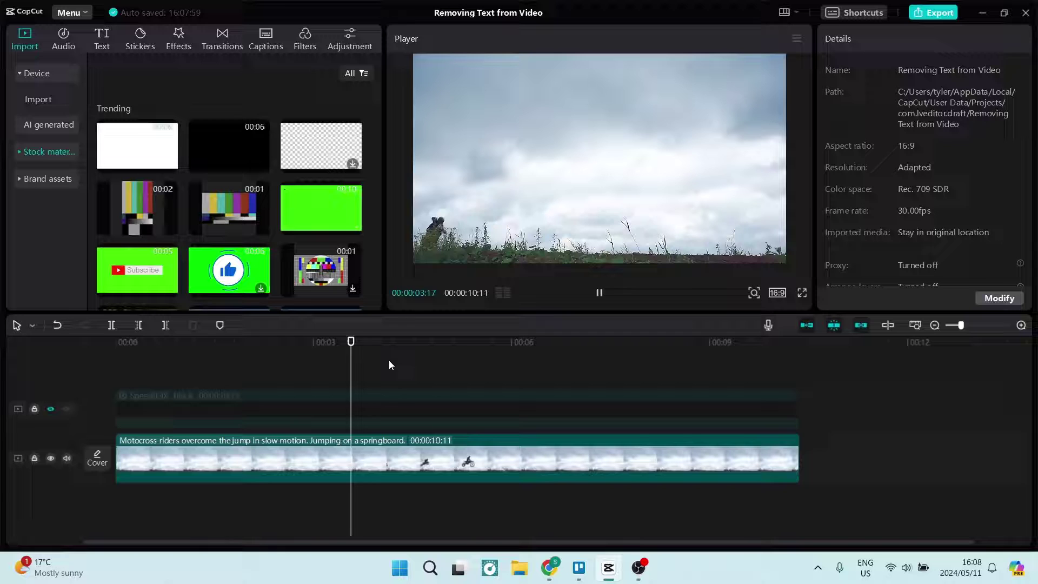
key("space")
key("Home")
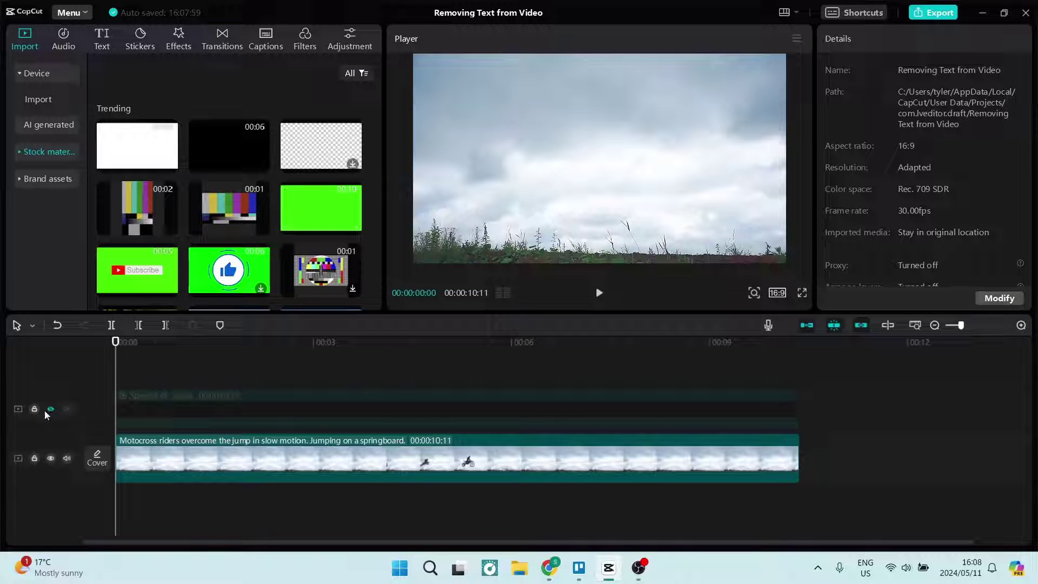
left_click(51, 408)
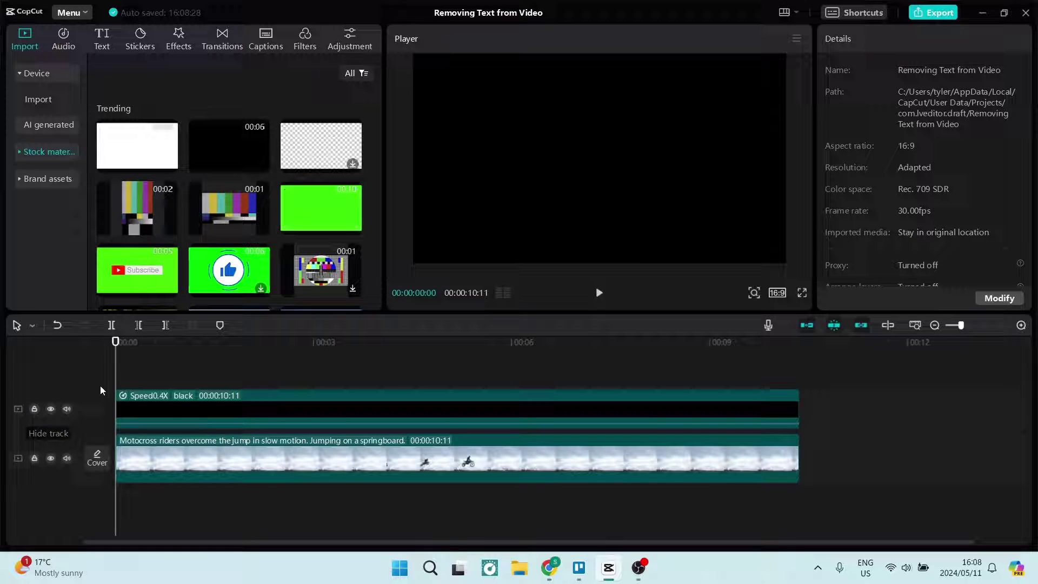
With the black overlay selected, locate 00:00:03:14 and add a Position keyframe there
left_click(301, 414)
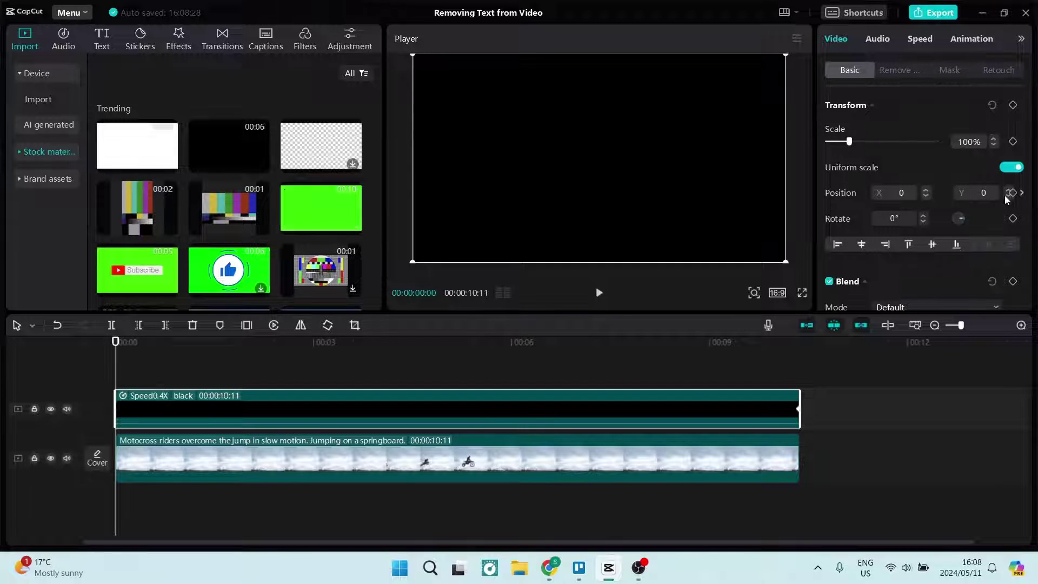
left_click(50, 409)
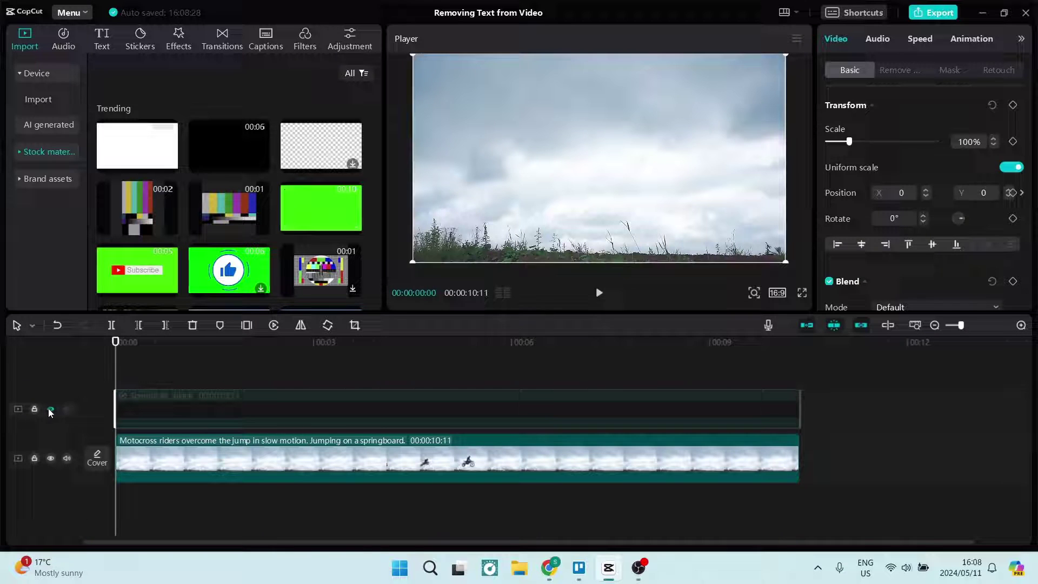
key("space")
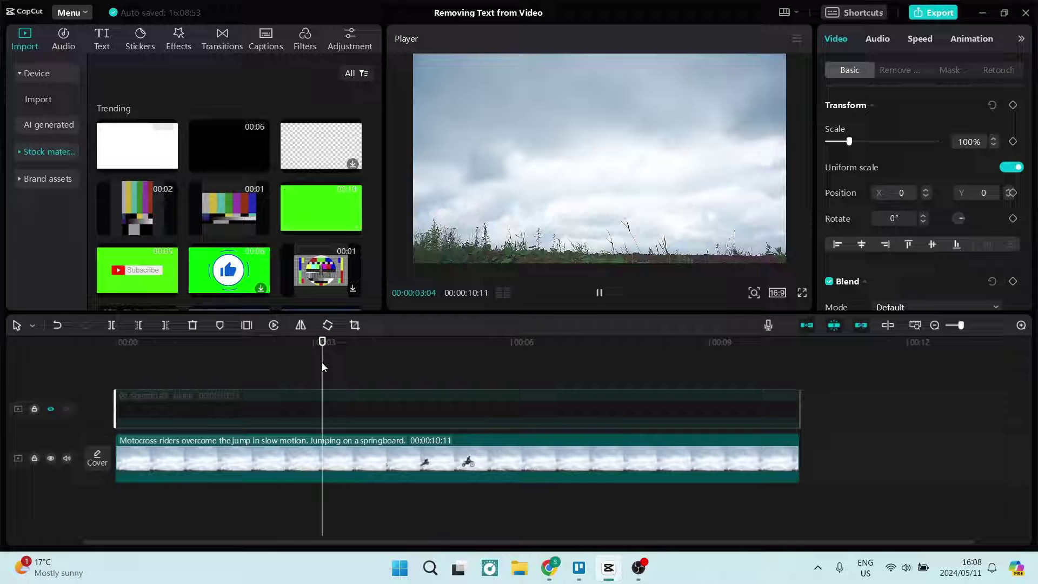
key("space")
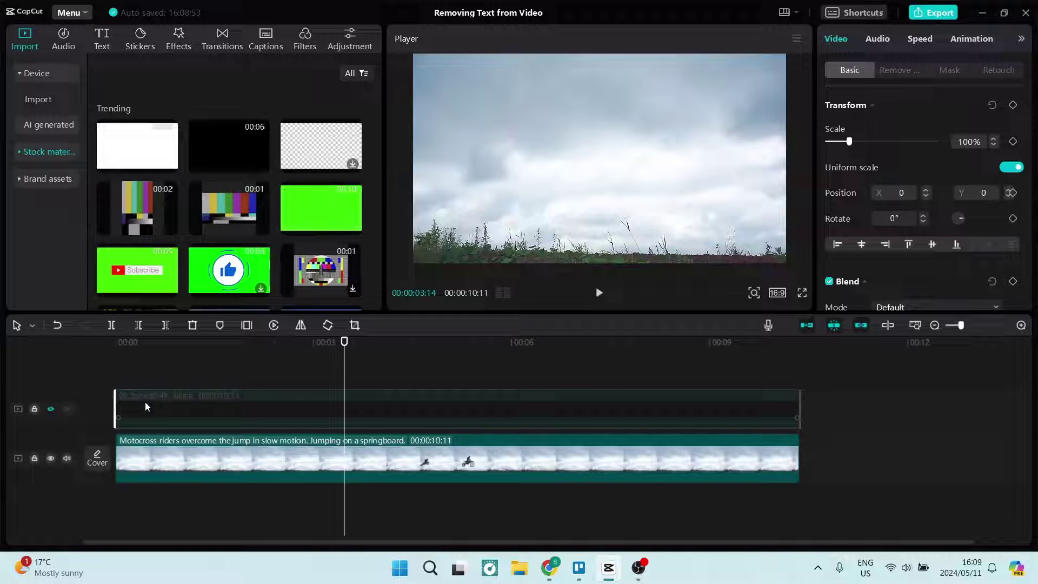
left_click(51, 409)
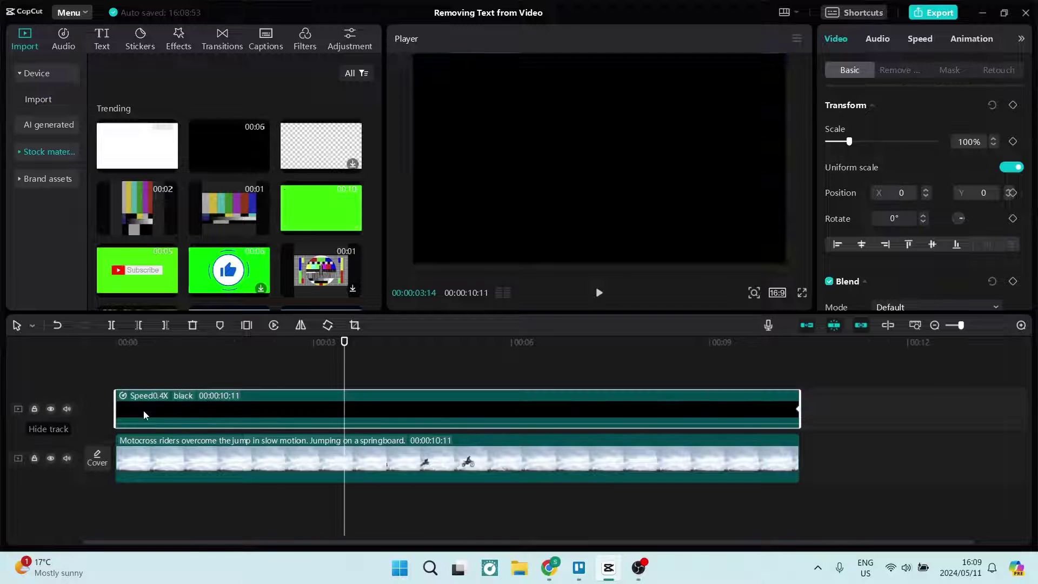
left_click(1012, 194)
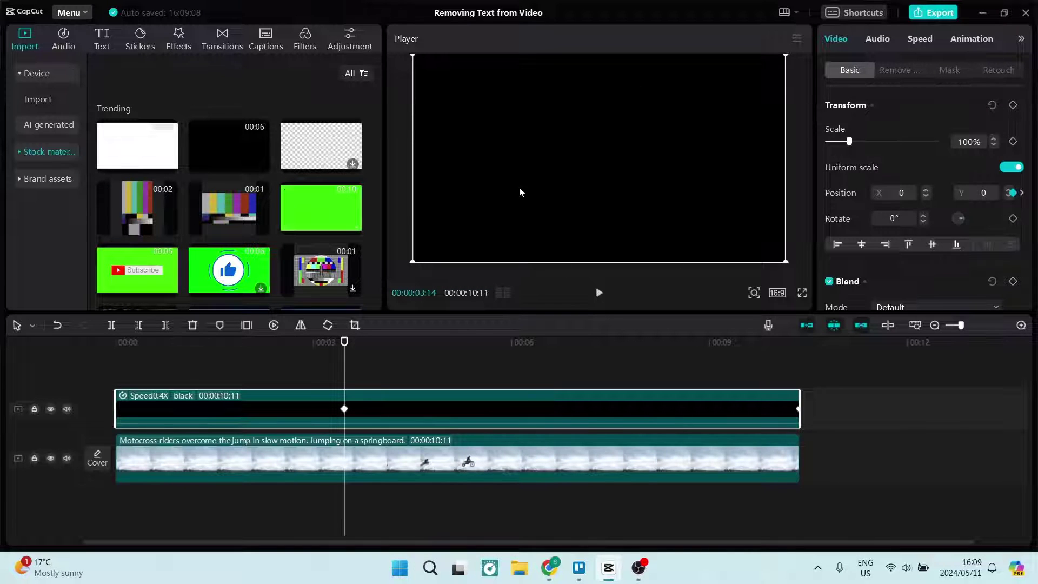
Slide the black overlay right to Position X 417, revealing a strip of video
left_click_drag(520, 173, 559, 171)
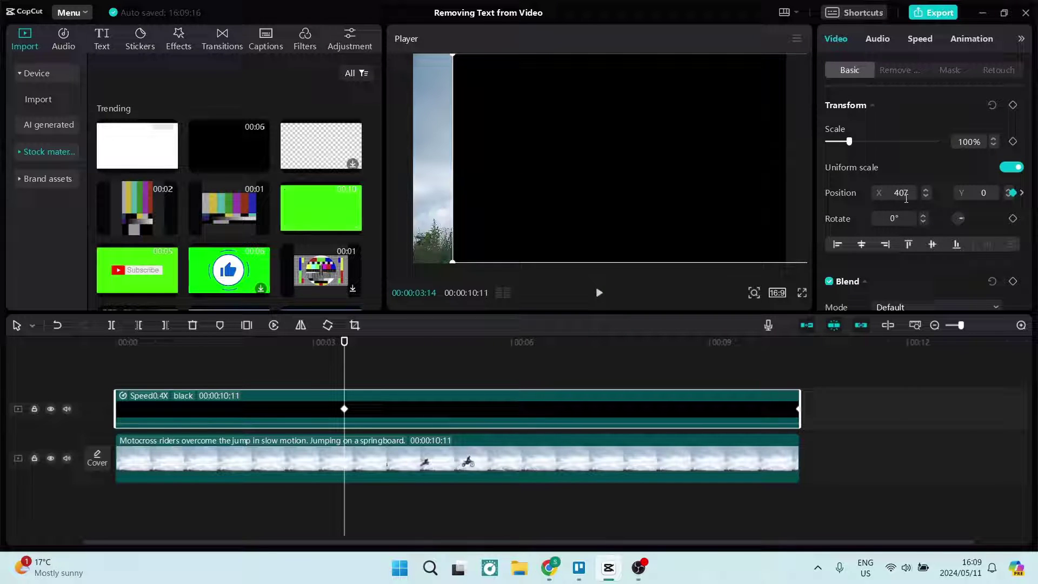
left_click(925, 196)
left_click(925, 191)
left_click(926, 192)
left_click(926, 192)
left_click(926, 191)
With the overlay hidden, find the mid-jump frame at 00:00:05:14, then show the overlay again
left_click(49, 408)
key("space")
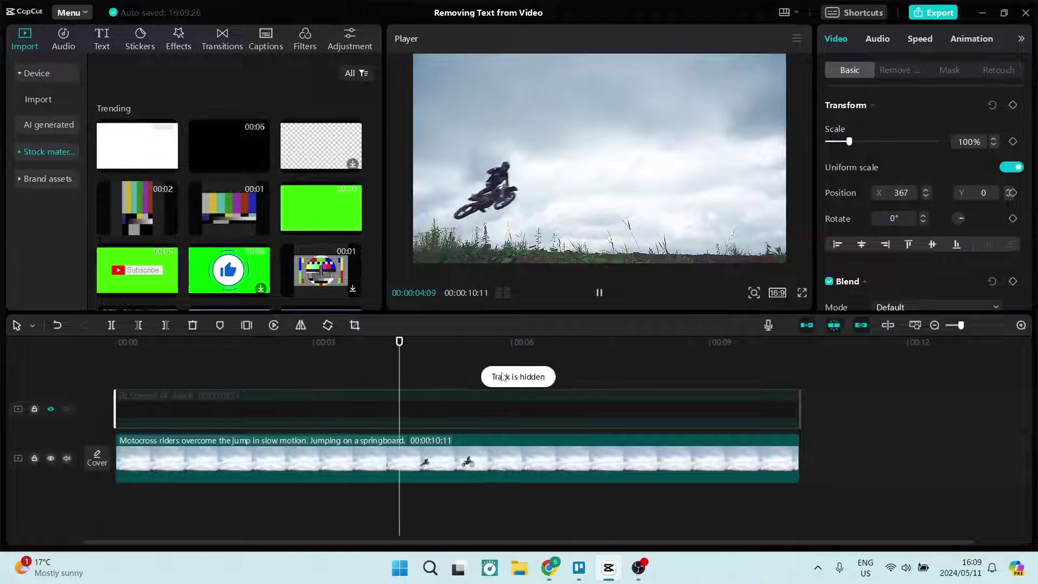
key("space")
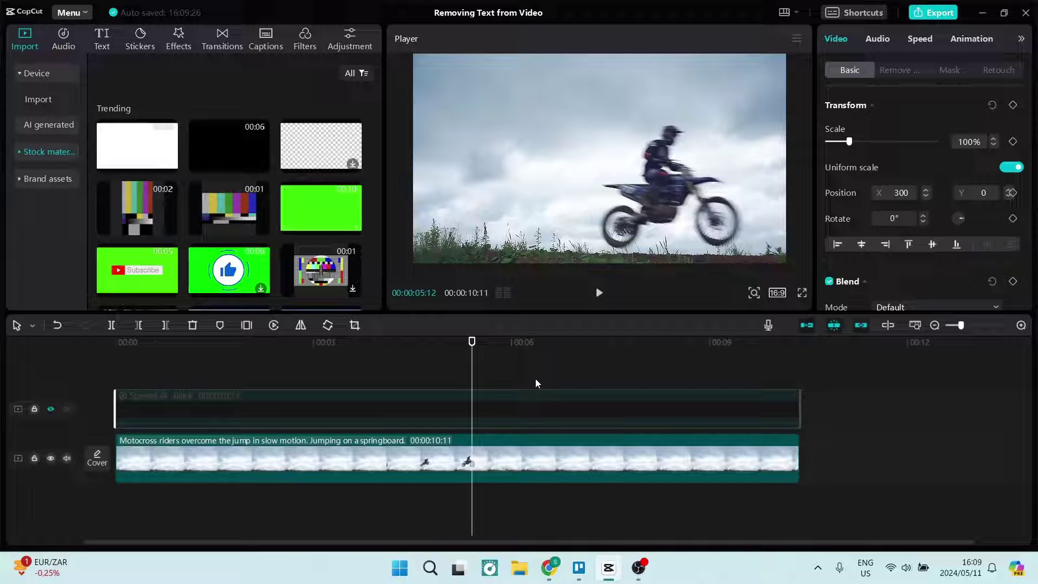
key("Right")
key("Right")
key("Right")
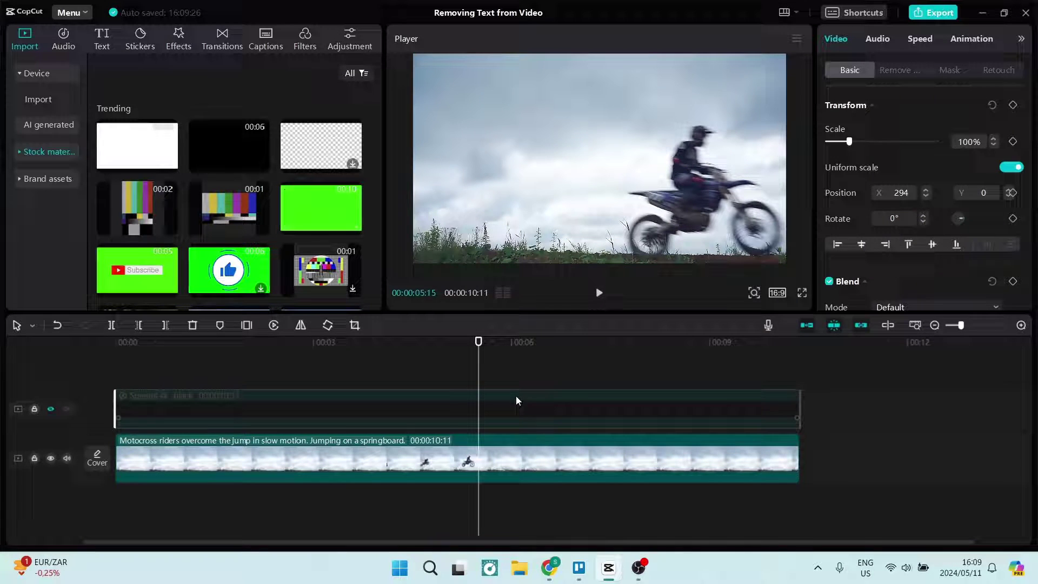
key("Left")
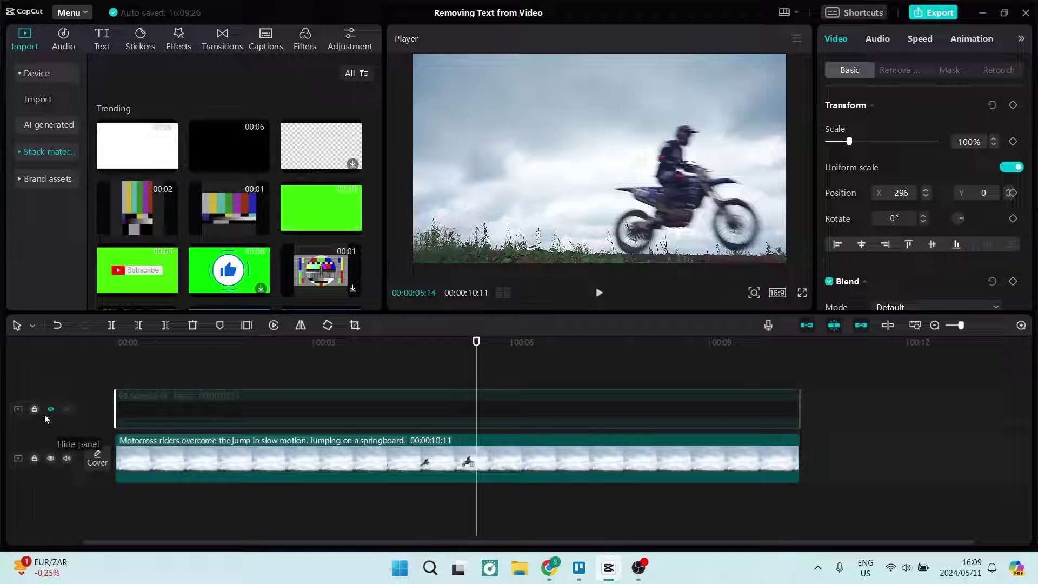
left_click(49, 409)
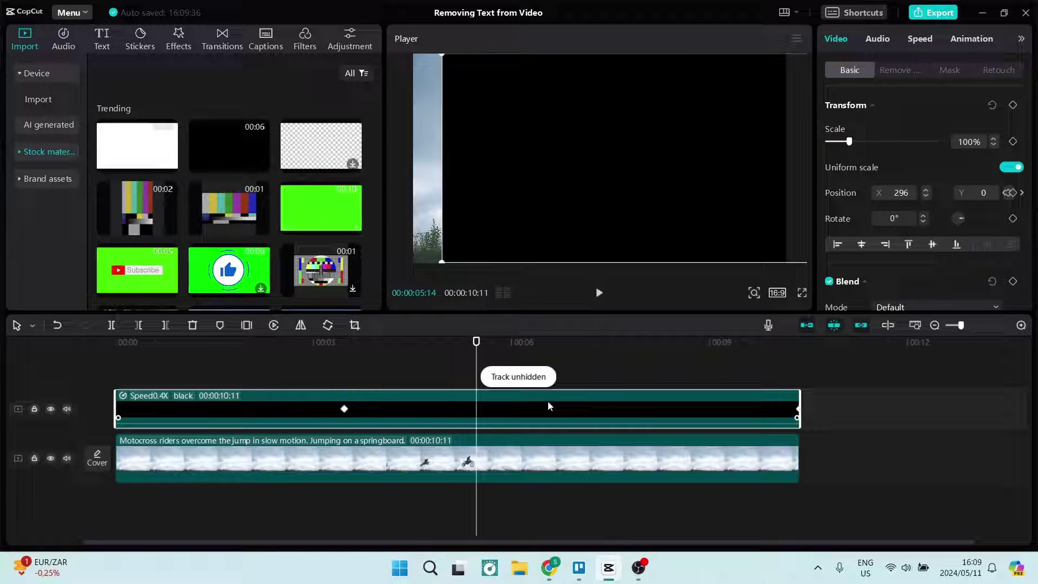
left_click(1015, 193)
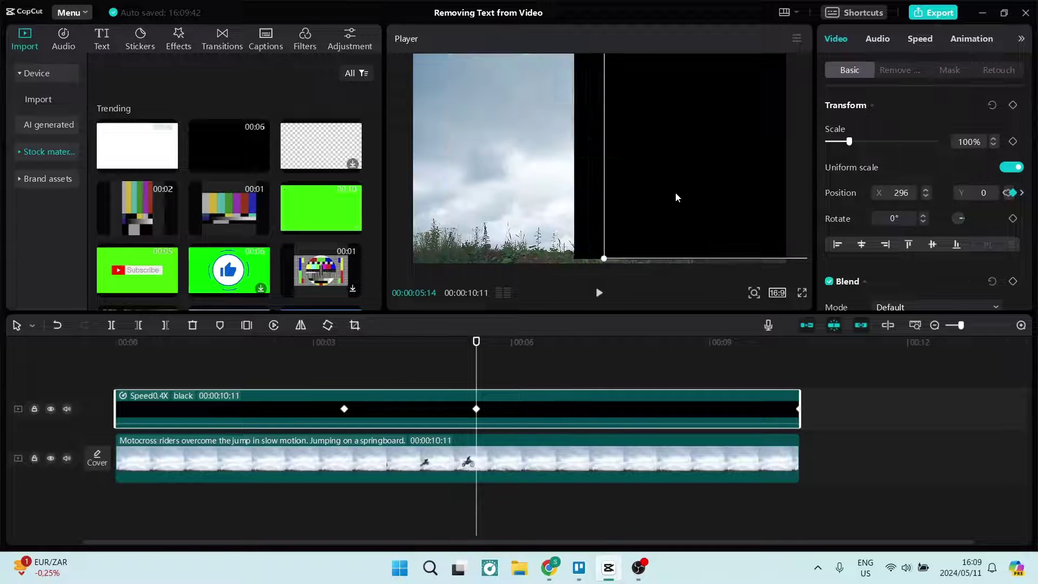
left_click_drag(676, 197, 842, 197)
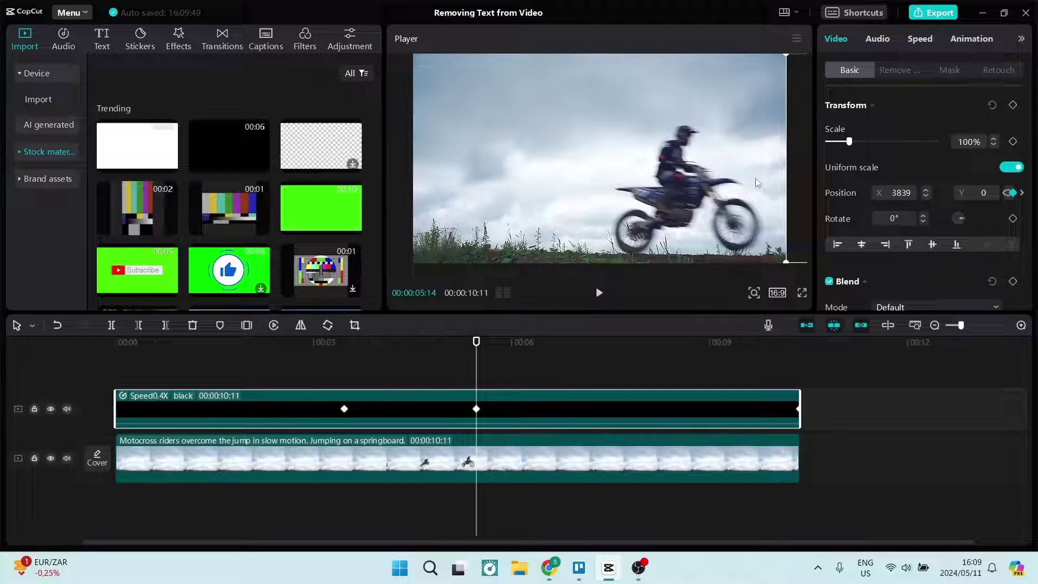
key("Home")
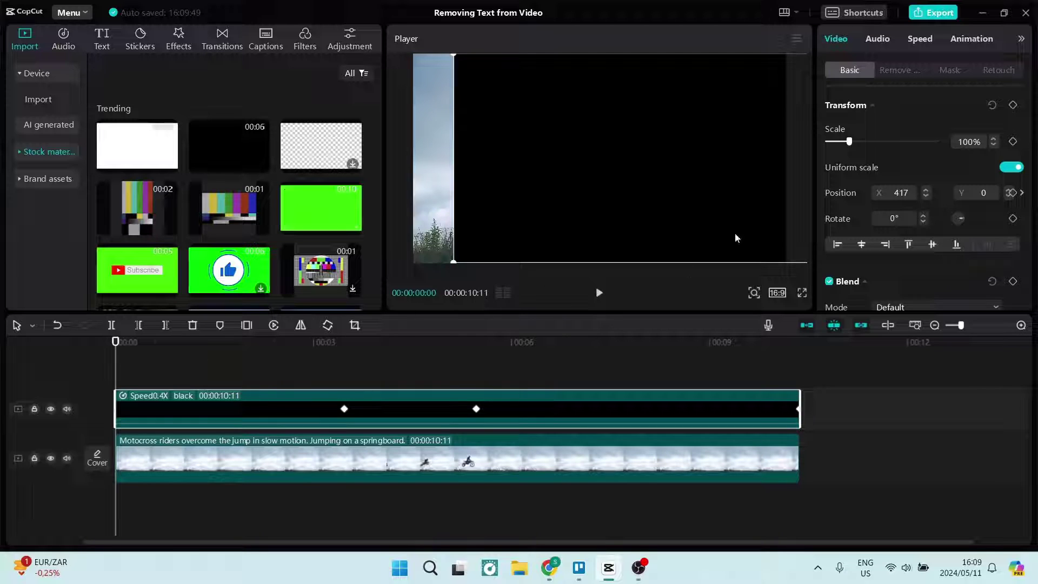
Add a Position keyframe at 00:00 with X set to 0 so the overlay fills the frame
left_click(1010, 192)
left_click(902, 193)
type("0")
key("Return")
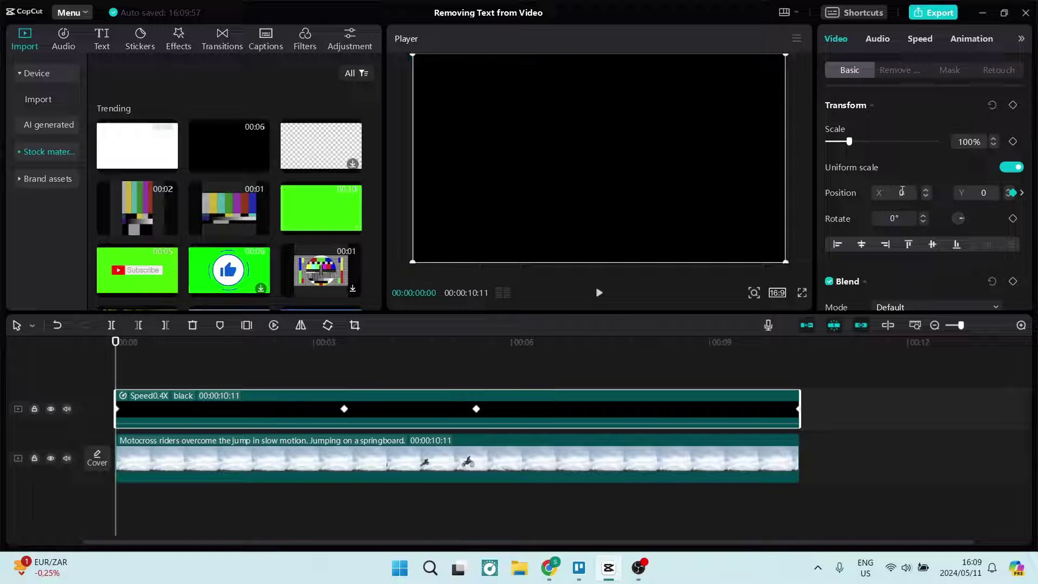
Play back the overlay slide animation, then return to the start
key("space")
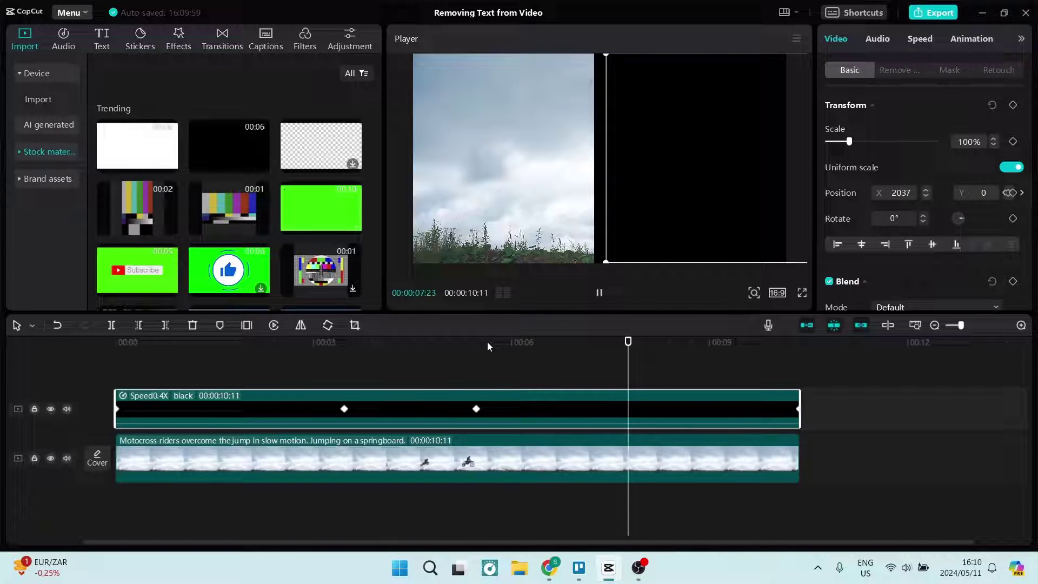
key("space")
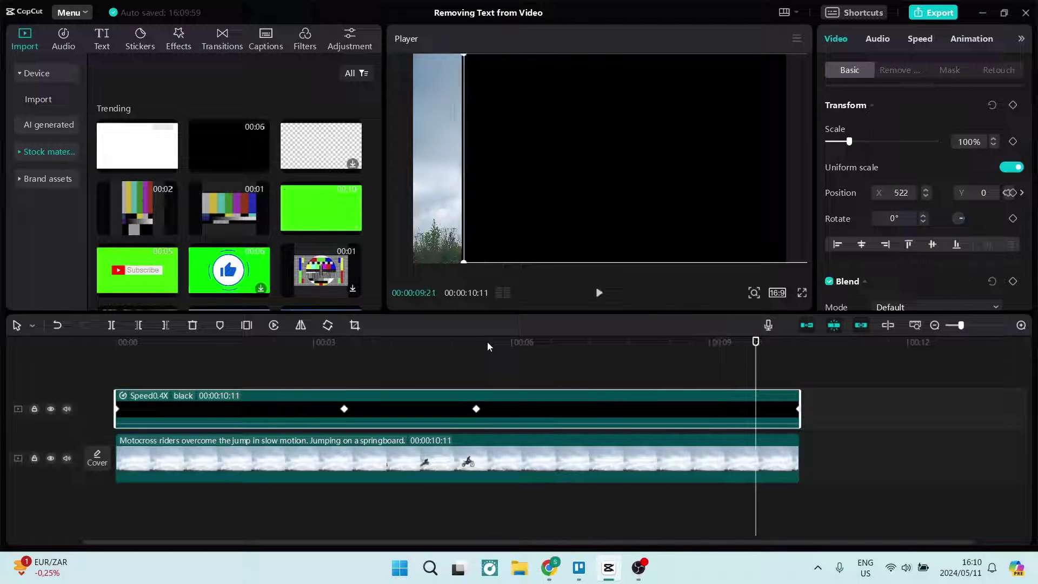
key("Home")
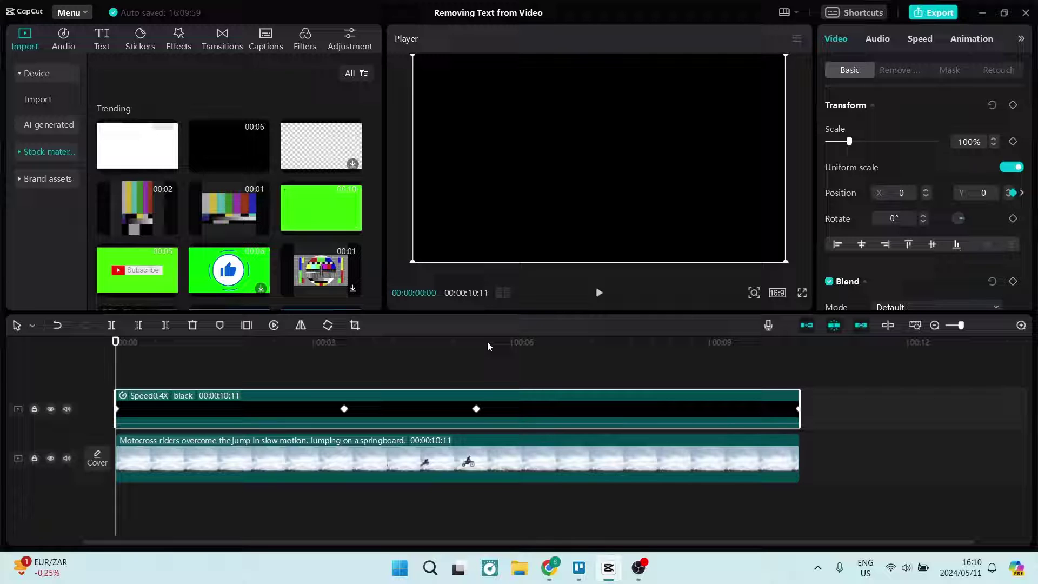
Turn on Show keyframe animation for the black clip and expand its x row into a graph
right_click(193, 409)
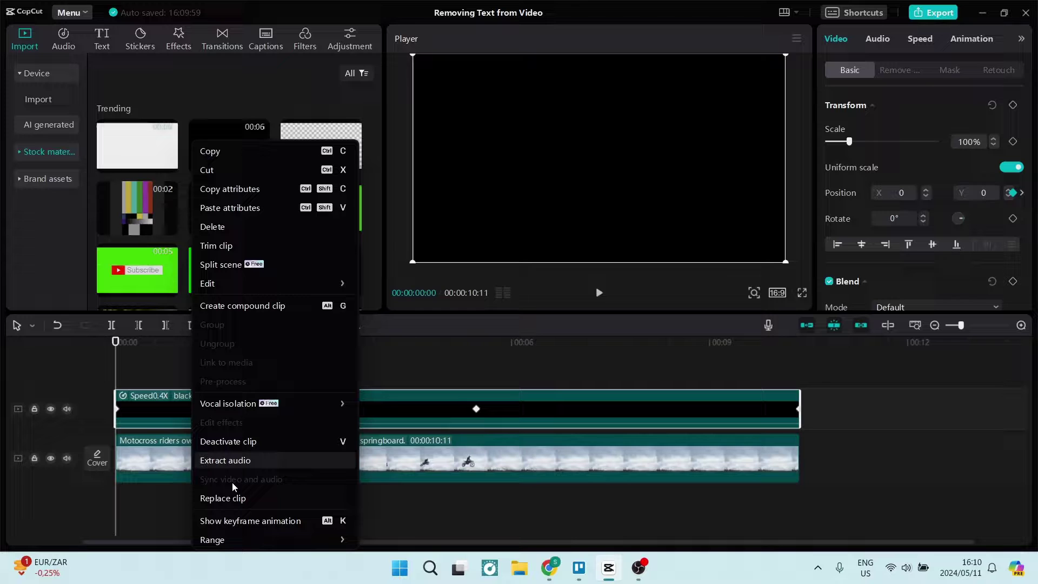
left_click(237, 520)
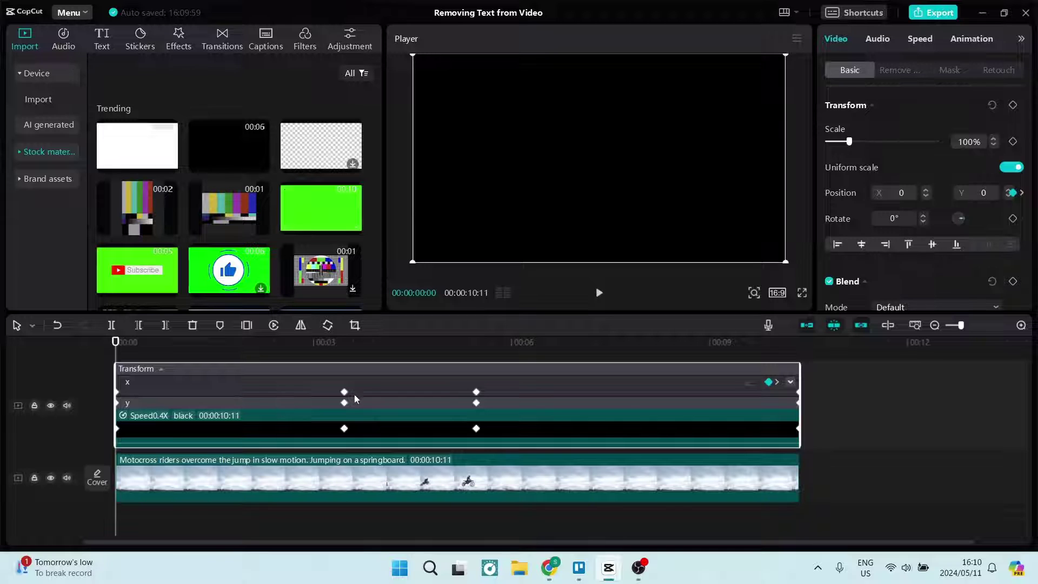
left_click(791, 382)
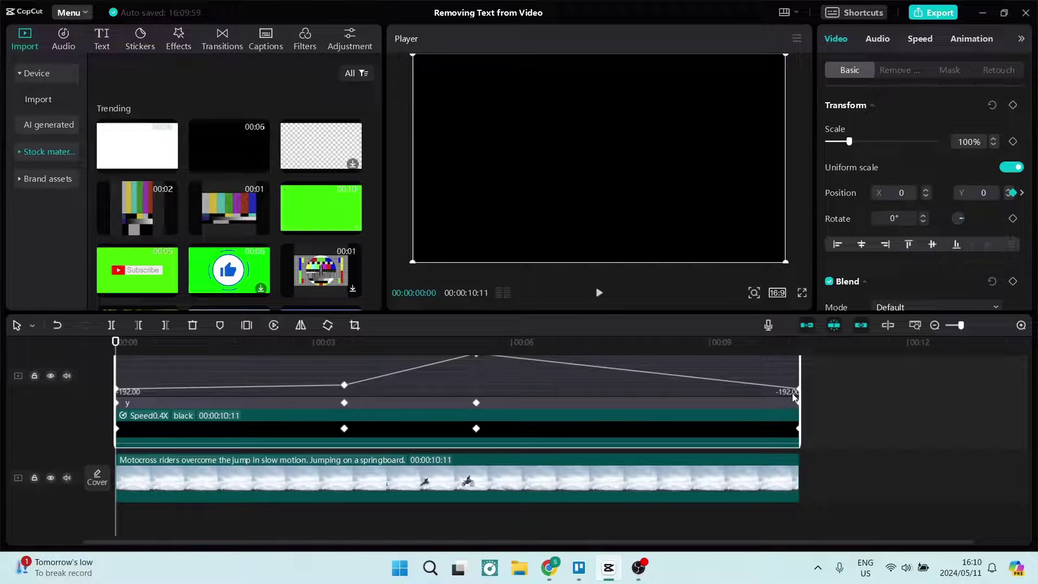
scroll(501, 401, "up", 3)
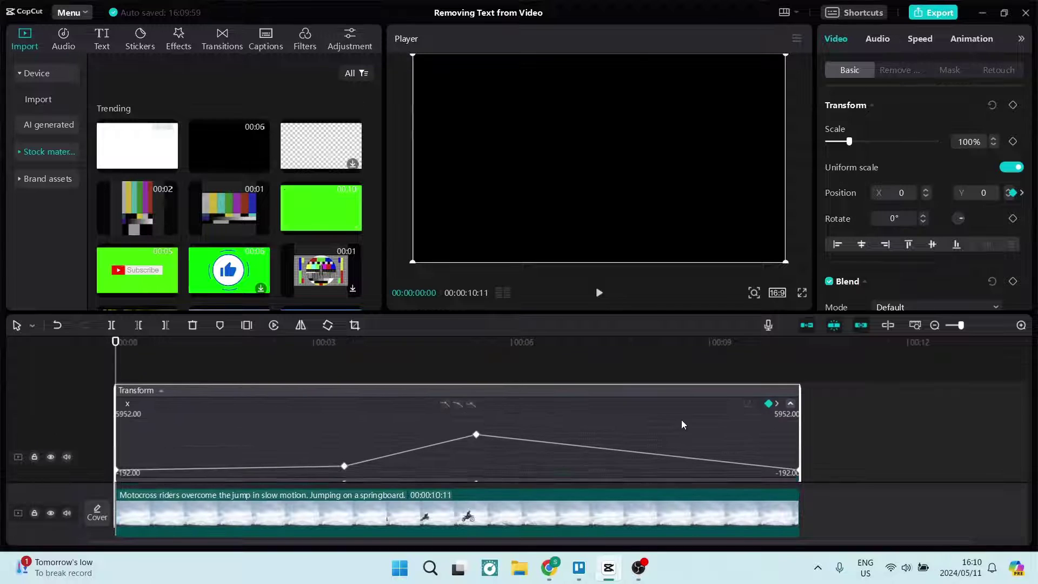
scroll(683, 425, "up", 1)
scroll(673, 420, "down", 3)
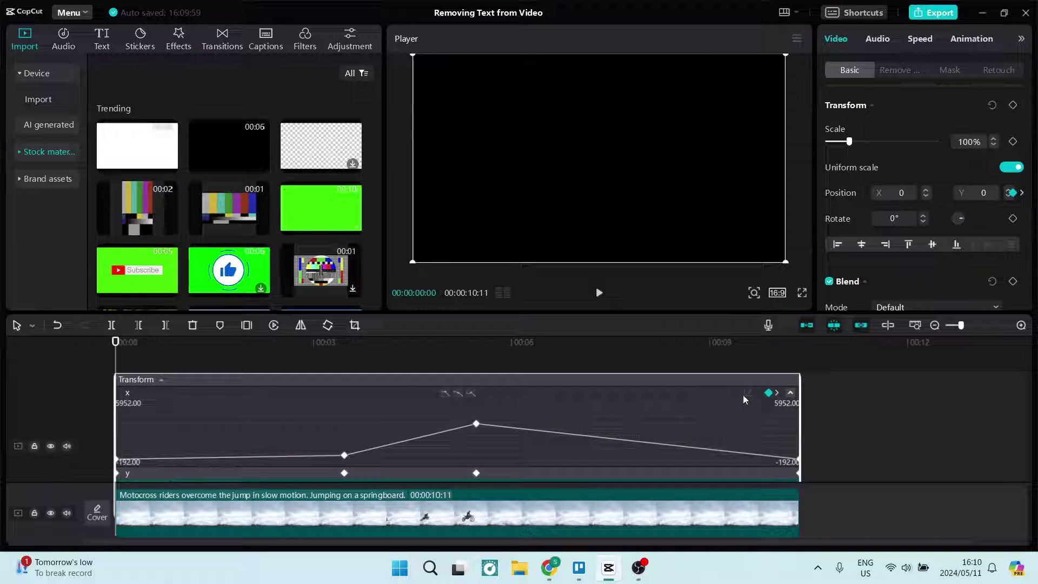
Apply the Ease In 1 graph to the second x-position keyframe
left_click(345, 456)
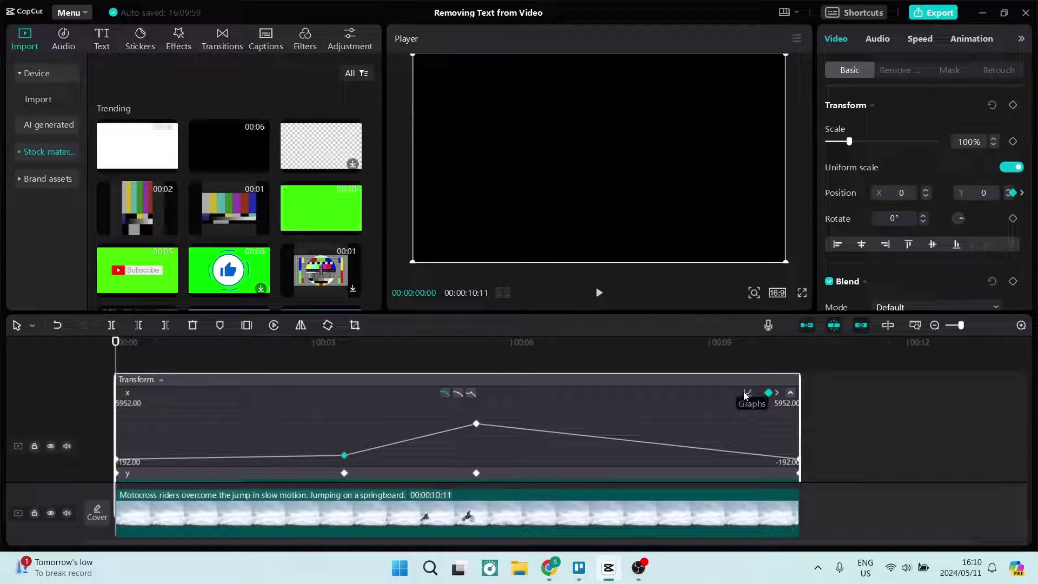
left_click(746, 393)
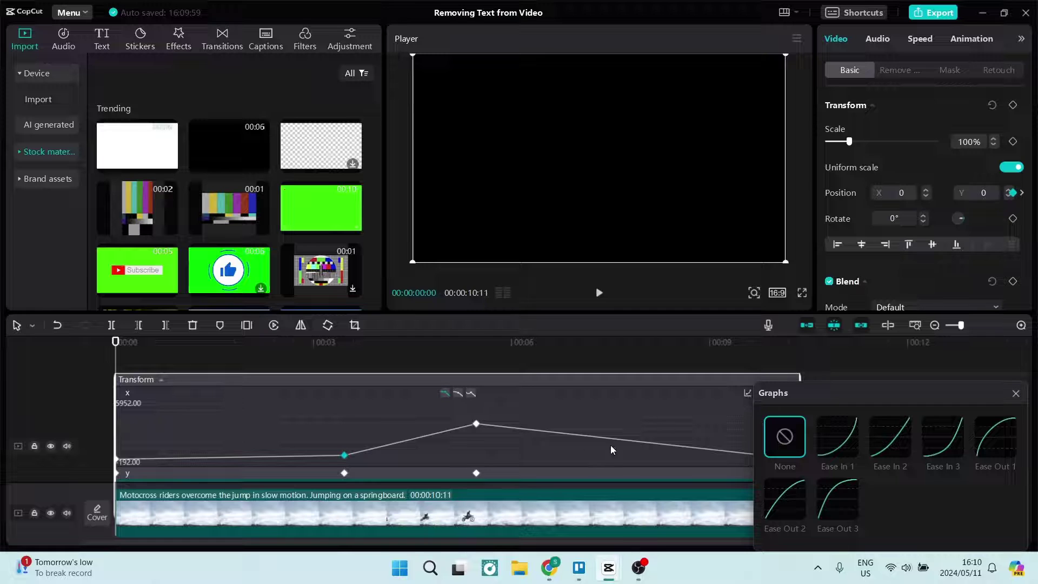
left_click(828, 431)
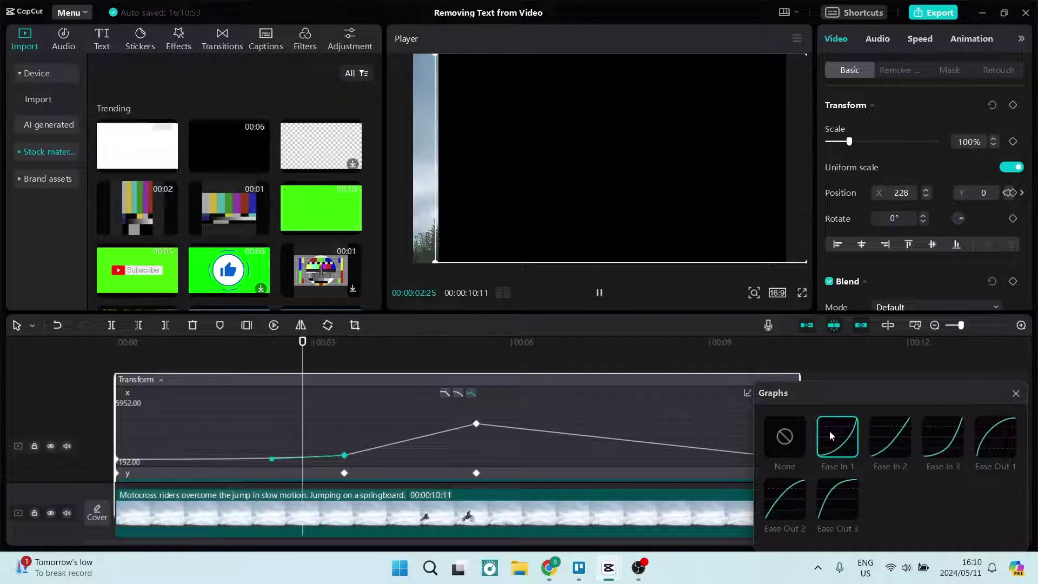
left_click(1016, 394)
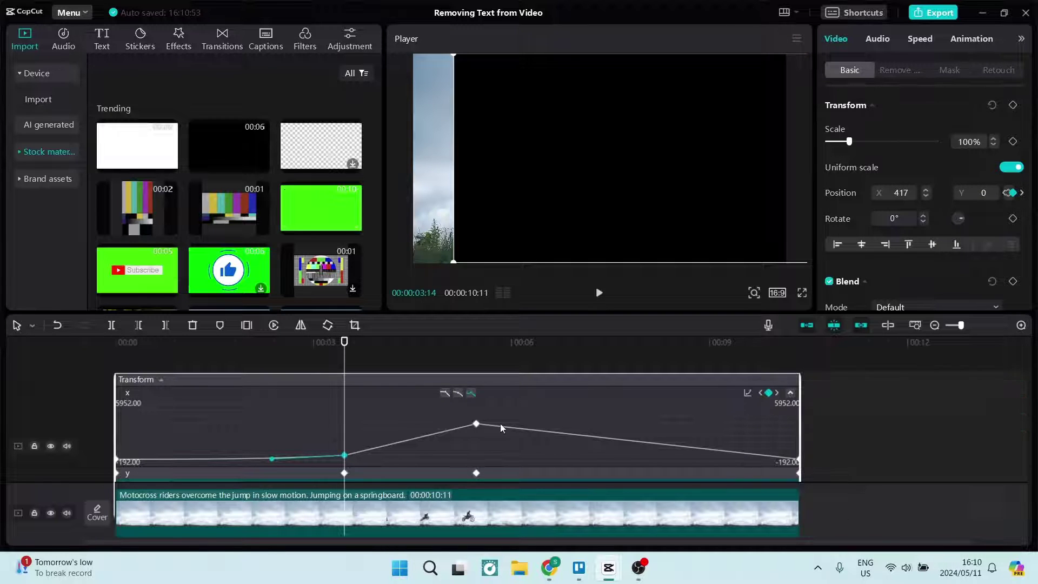
Apply the Ease In 2 graph to the peak x-position keyframe at 00:00:05:14
left_click(475, 425)
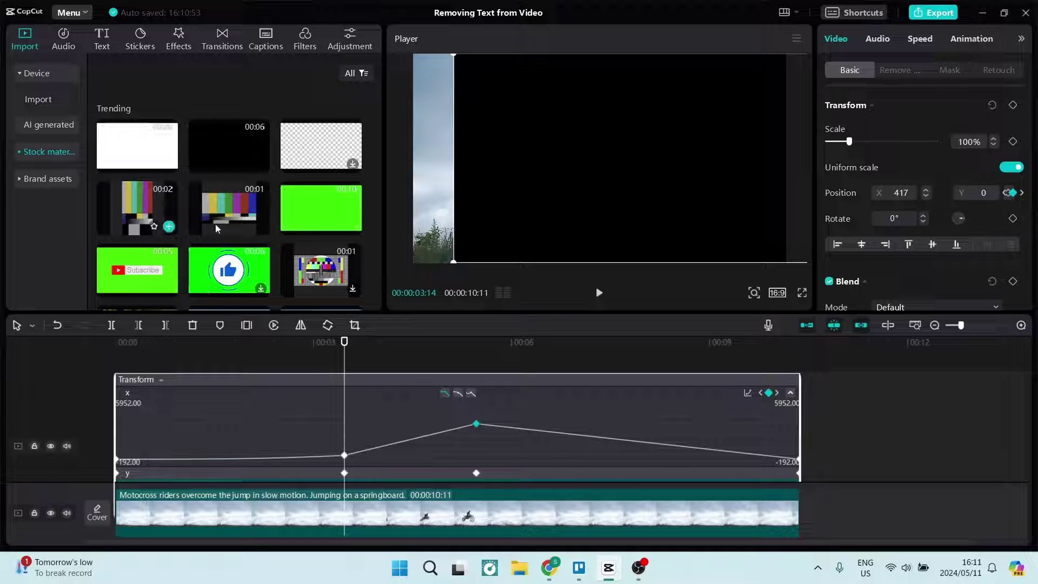
left_click(749, 394)
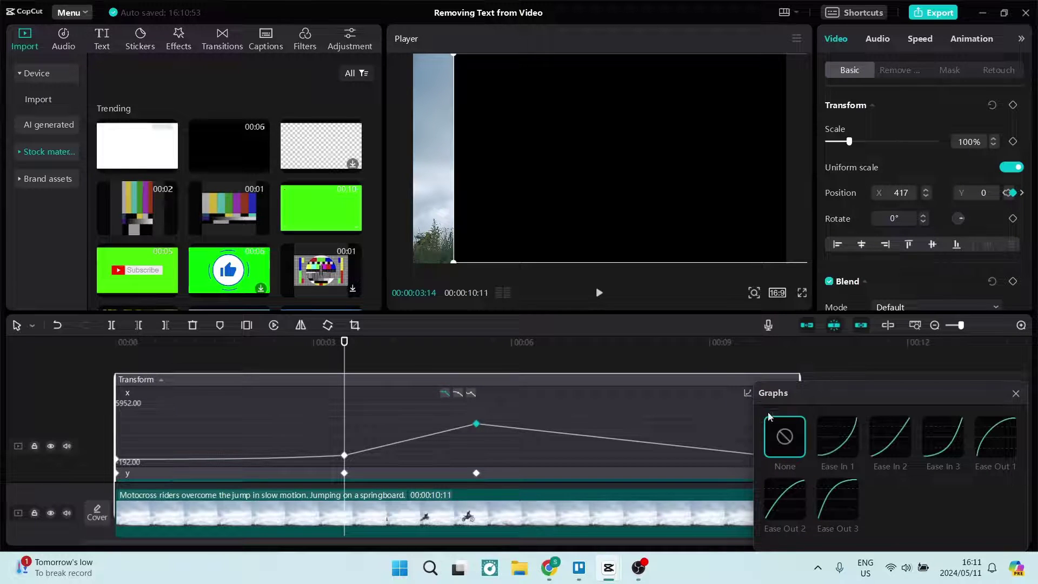
left_click(890, 437)
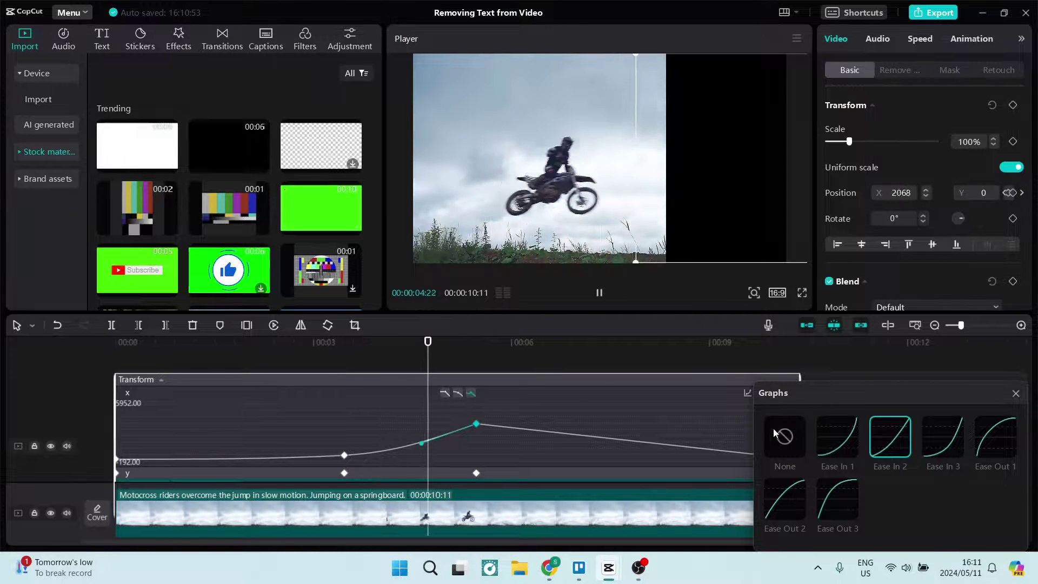
left_click(1014, 395)
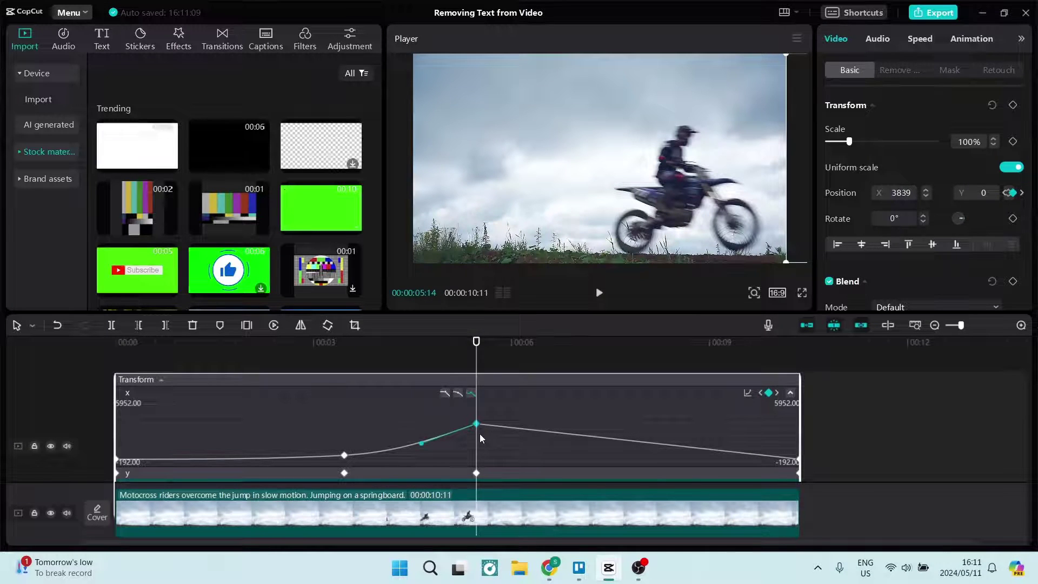
left_click(801, 462)
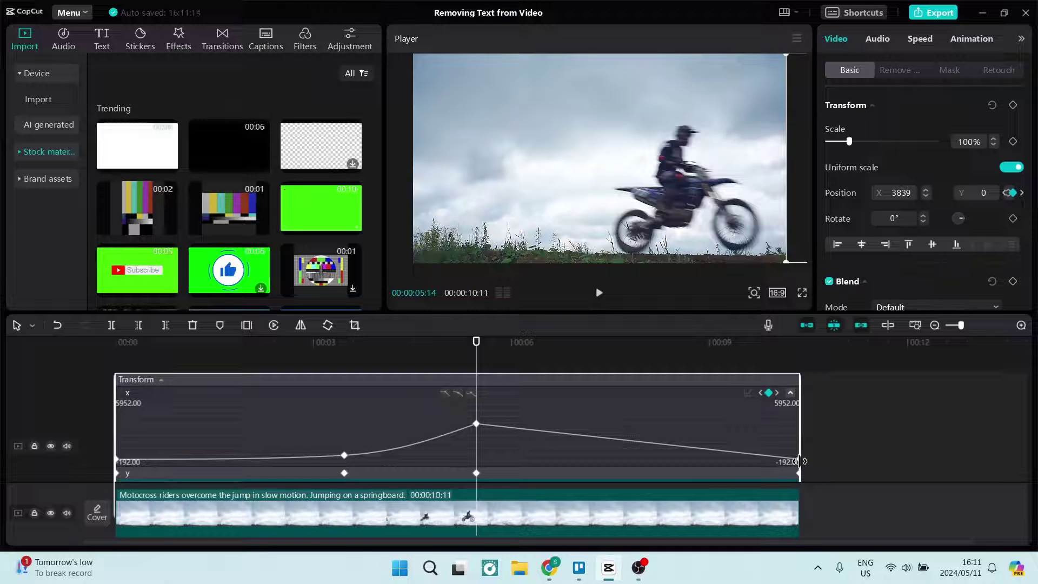